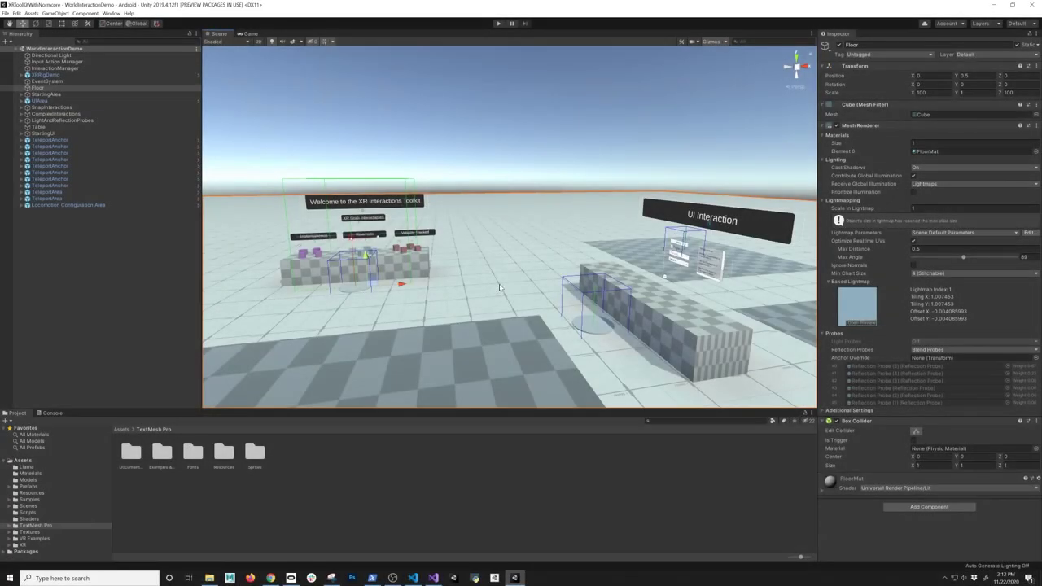
Orbit and zoom the Scene view to frame the demo tables and welcome signs.
{"action": "left_click_drag", "start_coordinate": [473, 262], "coordinate": [469, 239], "text": "alt"}
{"action": "scroll", "coordinate": [465, 282], "scroll_direction": "up", "scroll_amount": 5}
Duplicate the demo table and place the copy to the right of the original.
{"action": "left_click", "coordinate": [465, 253]}
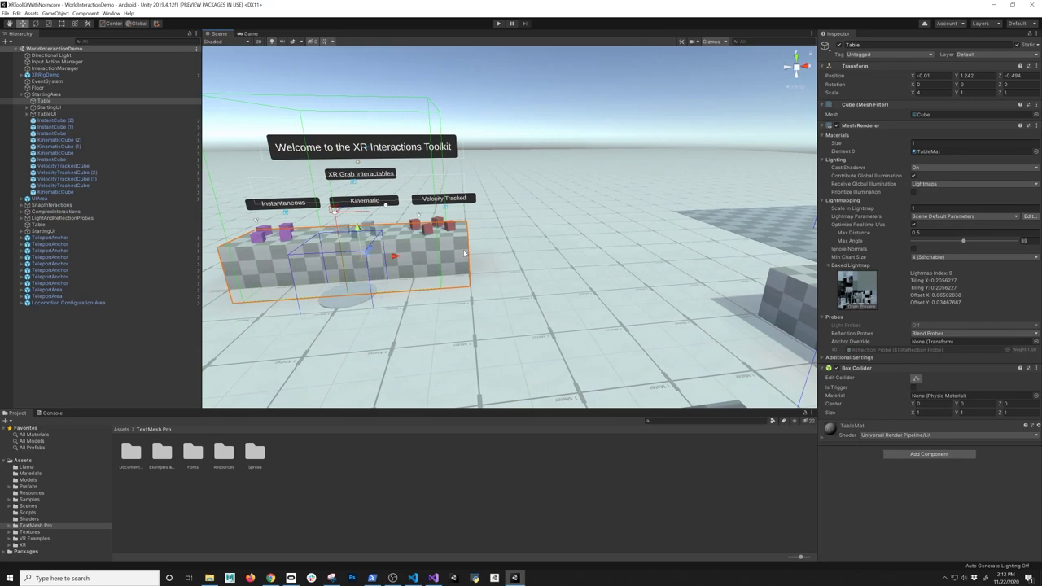
{"action": "key", "text": "ctrl+d"}
{"action": "left_click_drag", "start_coordinate": [383, 258], "coordinate": [654, 253]}
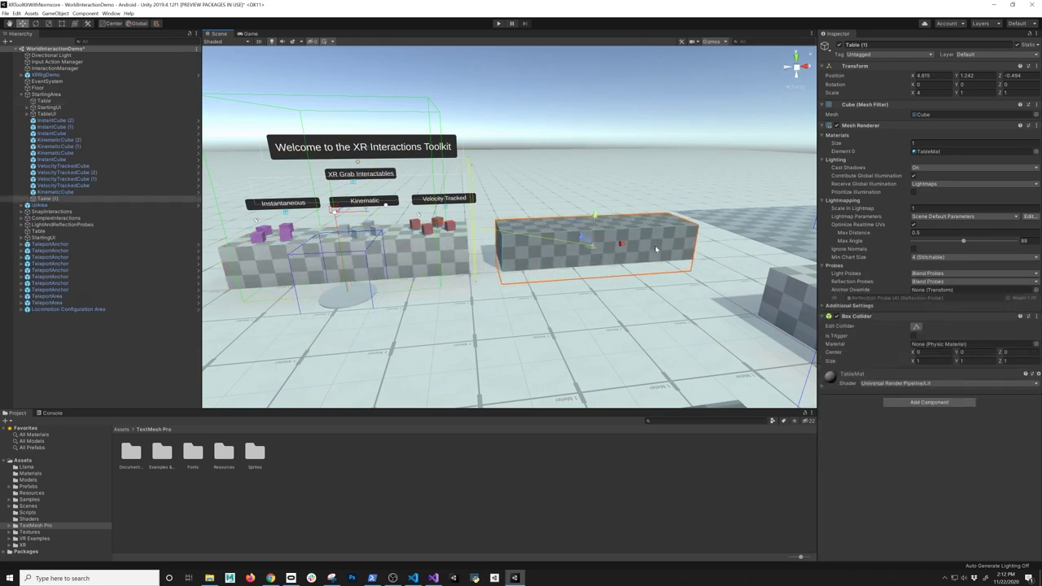
{"action": "scroll", "coordinate": [618, 244], "scroll_direction": "up", "scroll_amount": 3}
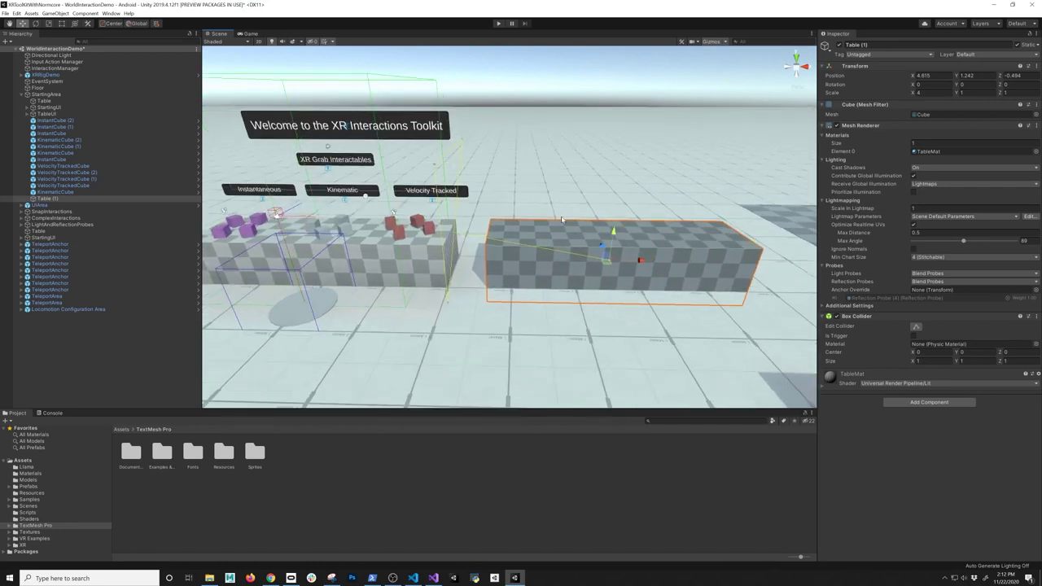
Duplicate the welcome sign above the new table and retitle it 'NormCore.io components'.
{"action": "left_click", "coordinate": [361, 120]}
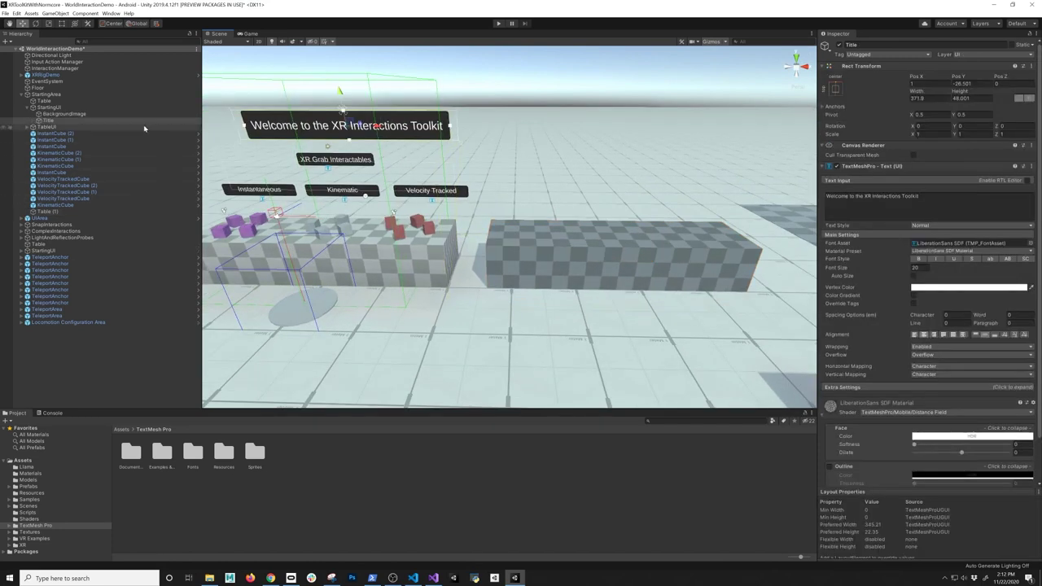
{"action": "left_click", "coordinate": [50, 108]}
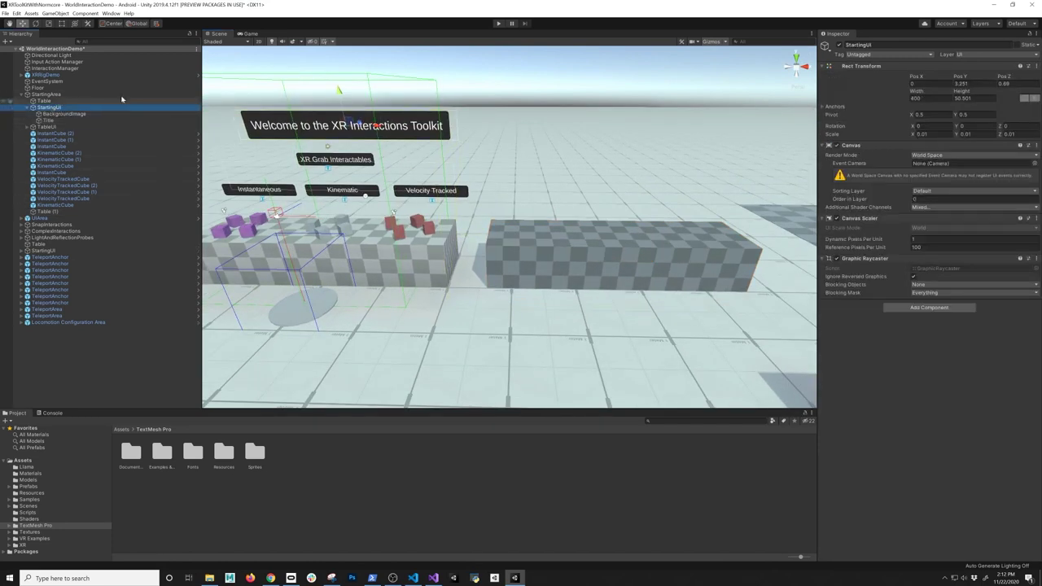
{"action": "key", "text": "ctrl+d"}
{"action": "left_click_drag", "start_coordinate": [425, 127], "coordinate": [679, 127]}
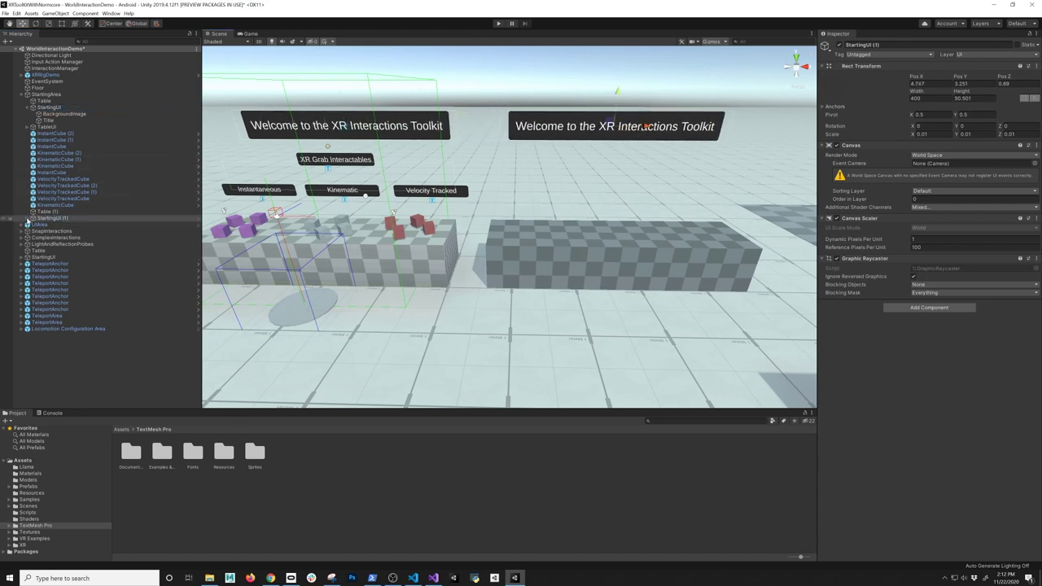
{"action": "left_click", "coordinate": [28, 218]}
{"action": "left_click", "coordinate": [48, 231]}
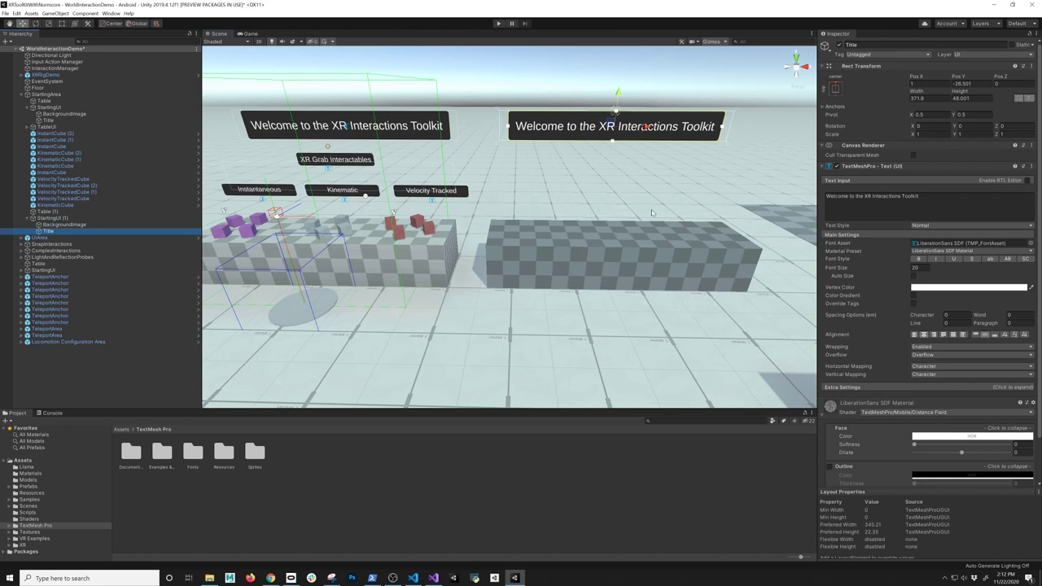
{"action": "left_click", "coordinate": [928, 203]}
{"action": "type", "text": "NormCore."}
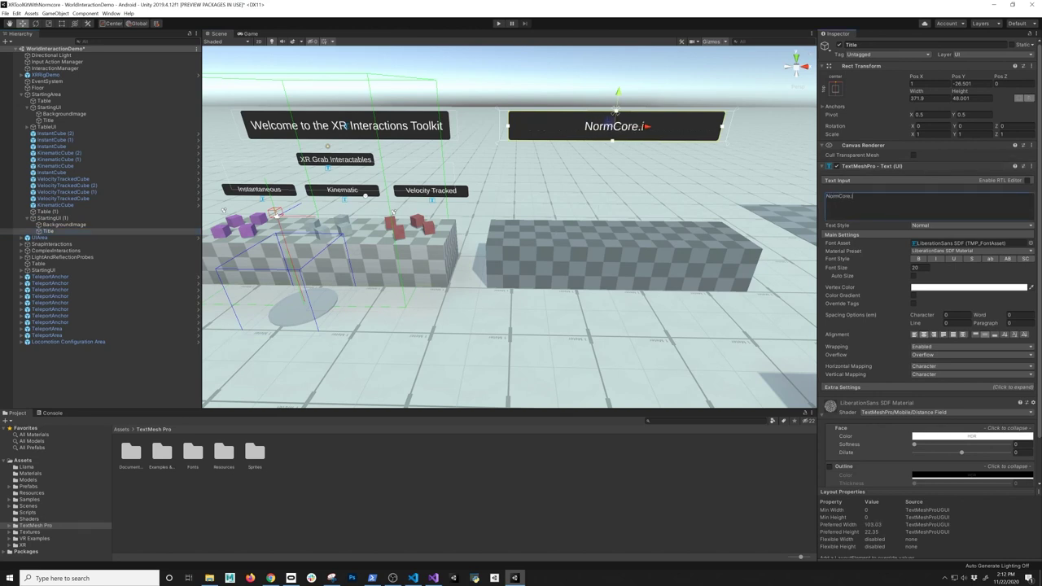
{"action": "type", "text": "io components"}
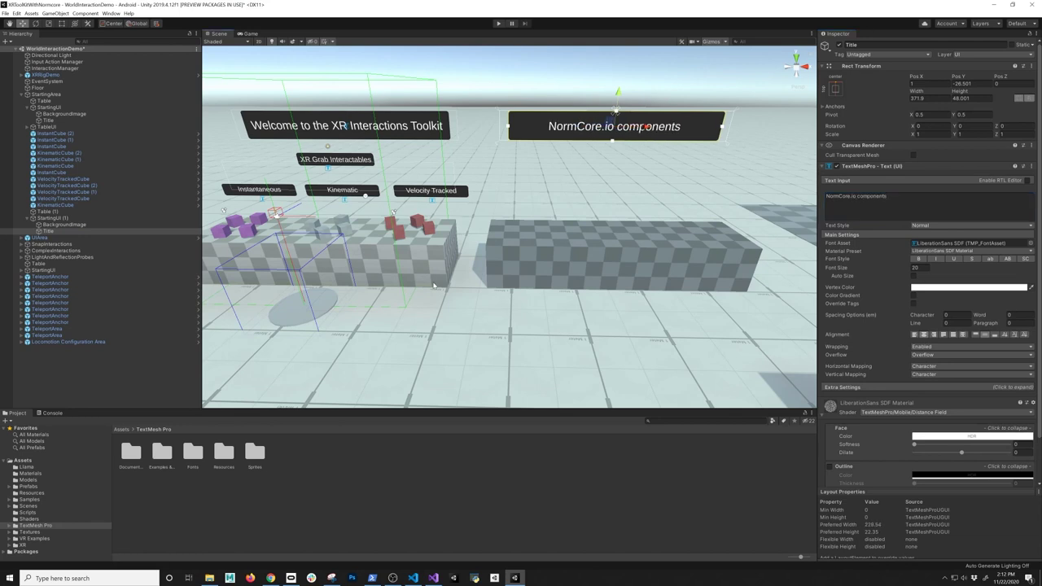
{"action": "left_click", "coordinate": [434, 285]}
{"action": "left_click", "coordinate": [439, 224]}
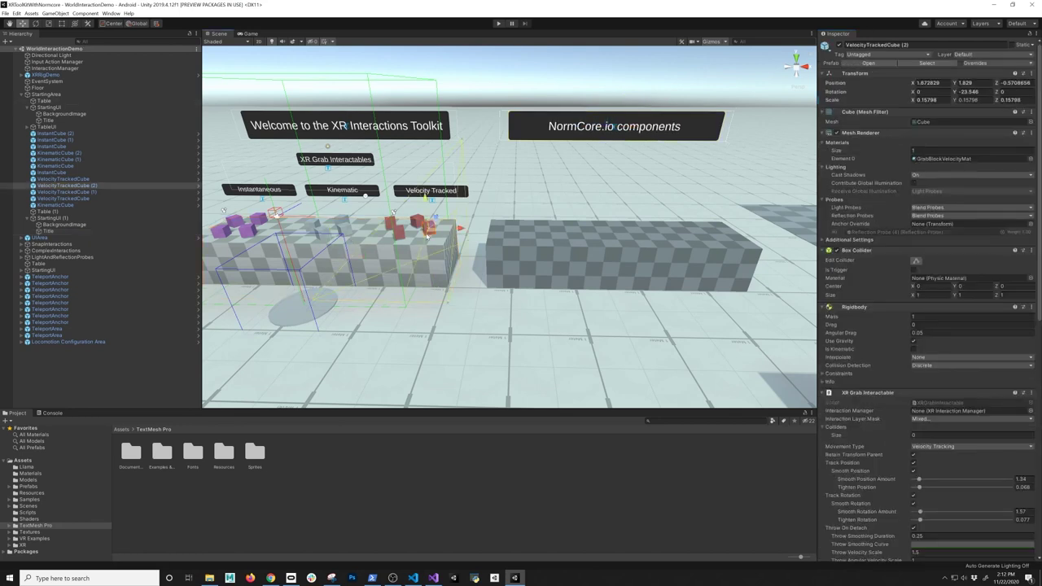
Copy VelocityTrackedCube (2) onto the new table and rename the copy MultiplayerCube.
{"action": "left_click", "coordinate": [92, 186]}
{"action": "key", "text": "ctrl+d"}
{"action": "left_click_drag", "start_coordinate": [460, 229], "coordinate": [551, 230]}
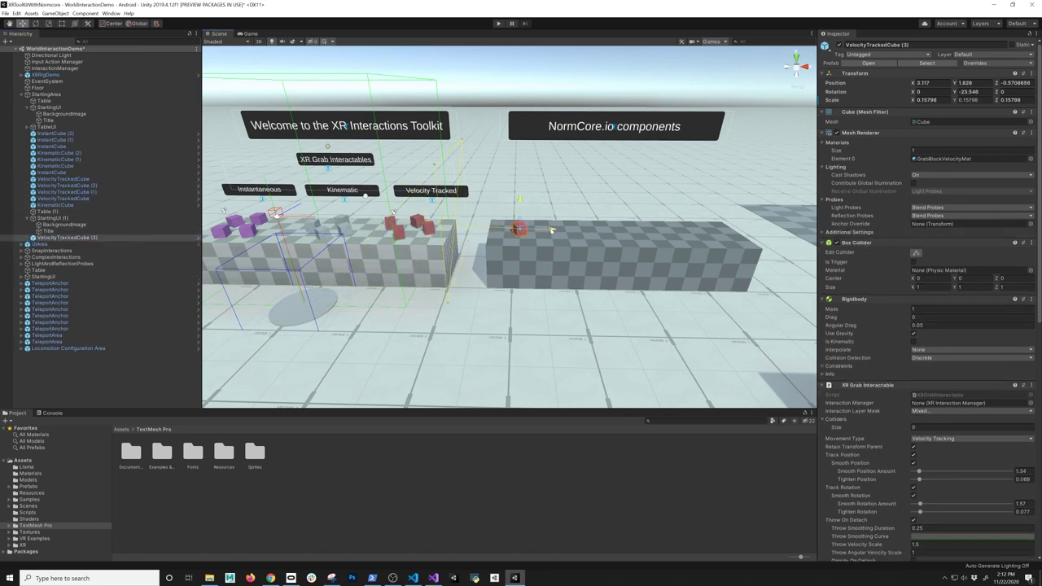
{"action": "left_click", "coordinate": [96, 237]}
{"action": "left_click", "coordinate": [95, 238]}
{"action": "type", "text": "Mu"}
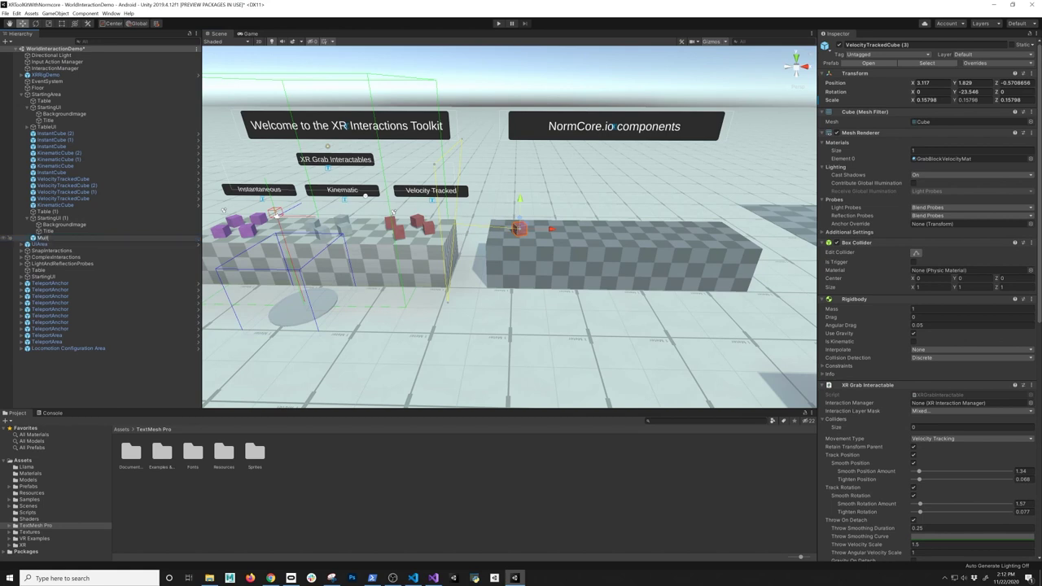
{"action": "type", "text": "ltiplayerCube"}
{"action": "key", "text": "Return"}
Duplicate MultiplayerCube to create MultiplayerCube (1).
{"action": "key", "text": "ctrl+d"}
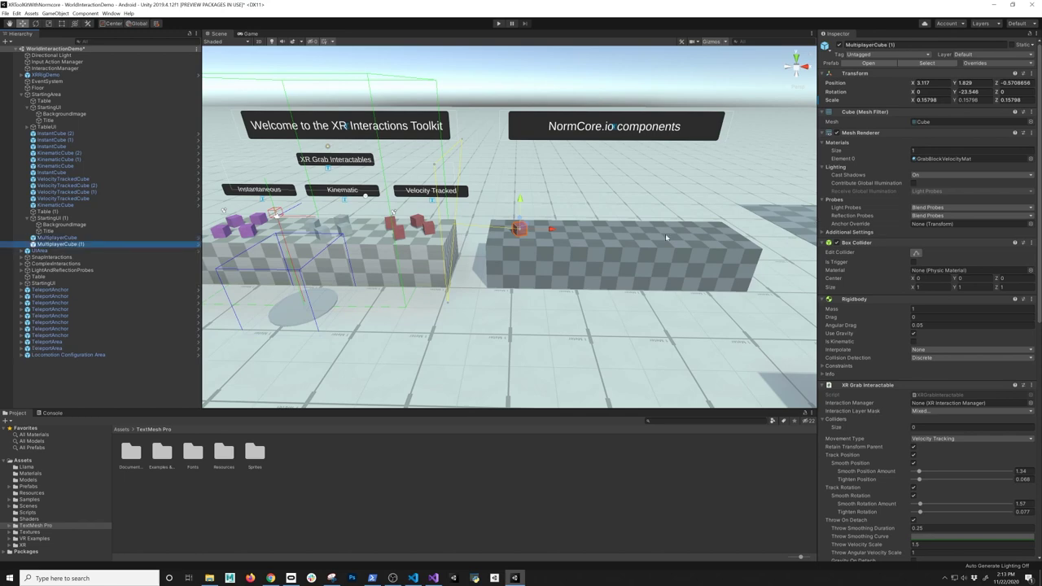
{"action": "right_click_drag", "start_coordinate": [540, 218], "coordinate": [598, 220]}
{"action": "scroll", "coordinate": [598, 220], "scroll_direction": "down", "scroll_amount": 5}
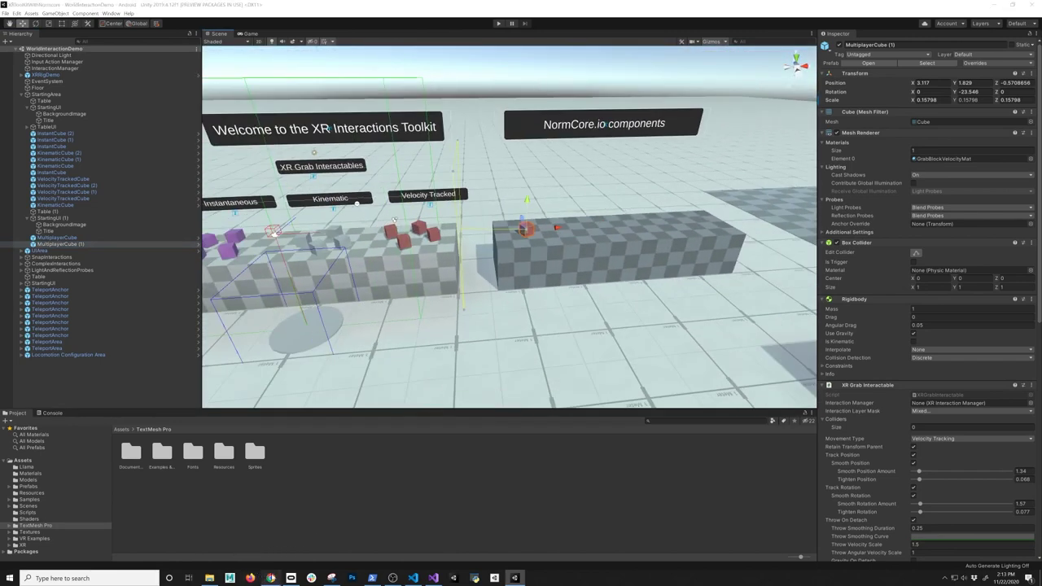
{"action": "left_click", "coordinate": [270, 578]}
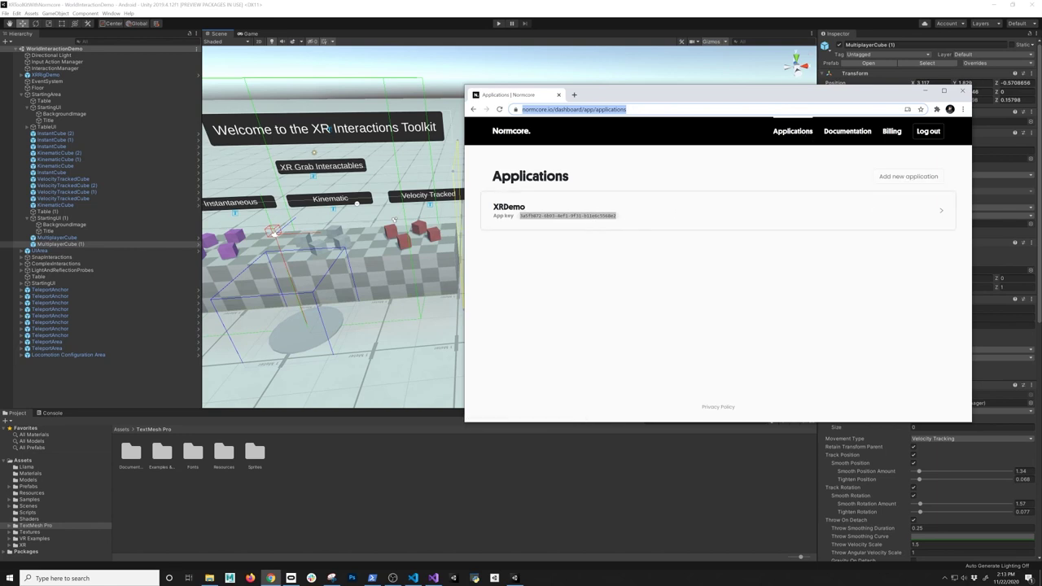
Highlight the XRDemo application's app key in the Normcore dashboard, then minimize Chrome.
{"action": "triple_click", "coordinate": [568, 216]}
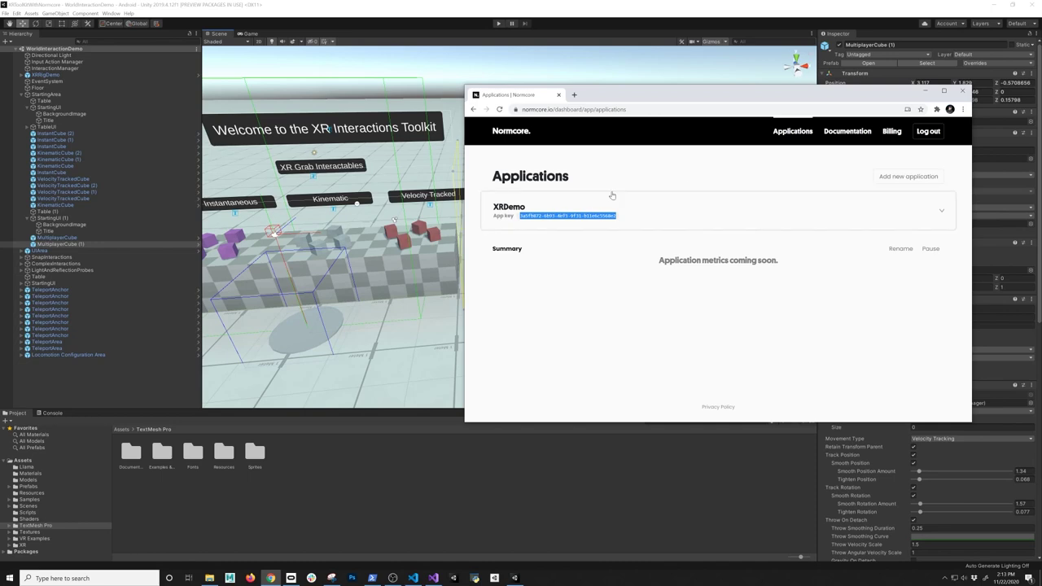
{"action": "left_click", "coordinate": [926, 90]}
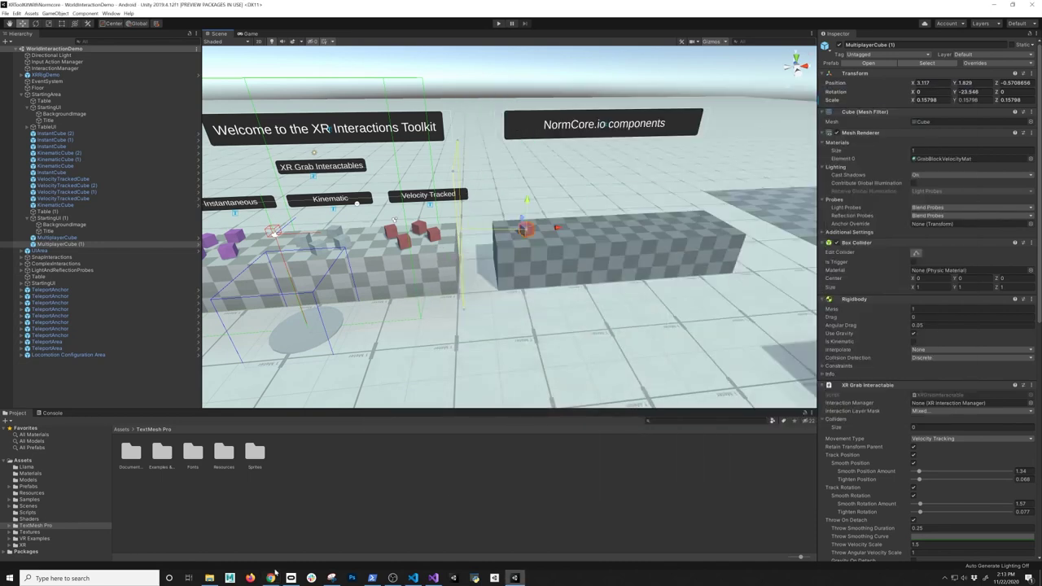
Open Normcore-2.0.0.unitypackage from the Downloads folder to start the Unity import.
{"action": "left_click", "coordinate": [210, 578]}
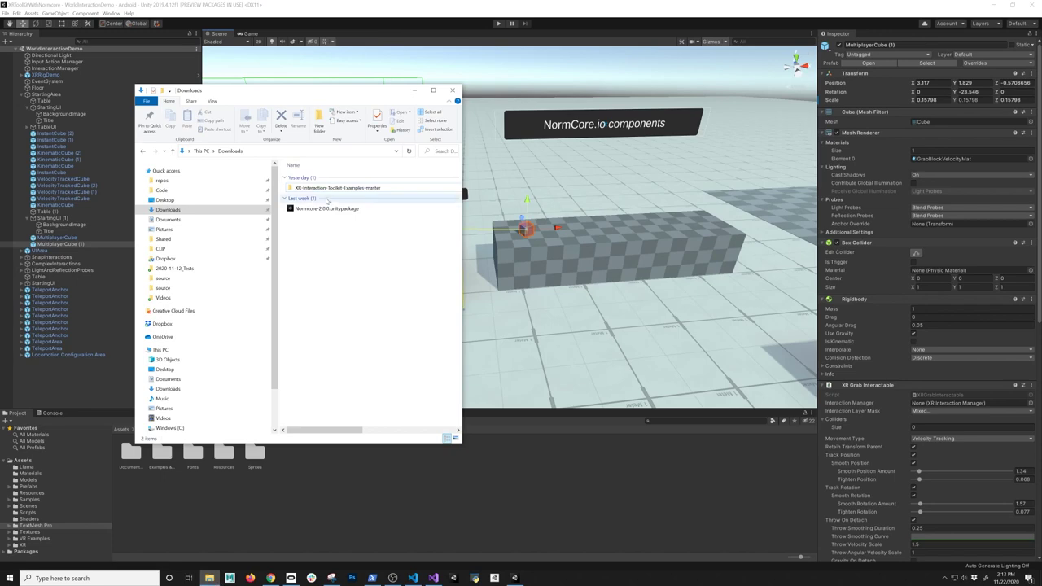
{"action": "left_click_drag", "start_coordinate": [357, 92], "coordinate": [763, 186]}
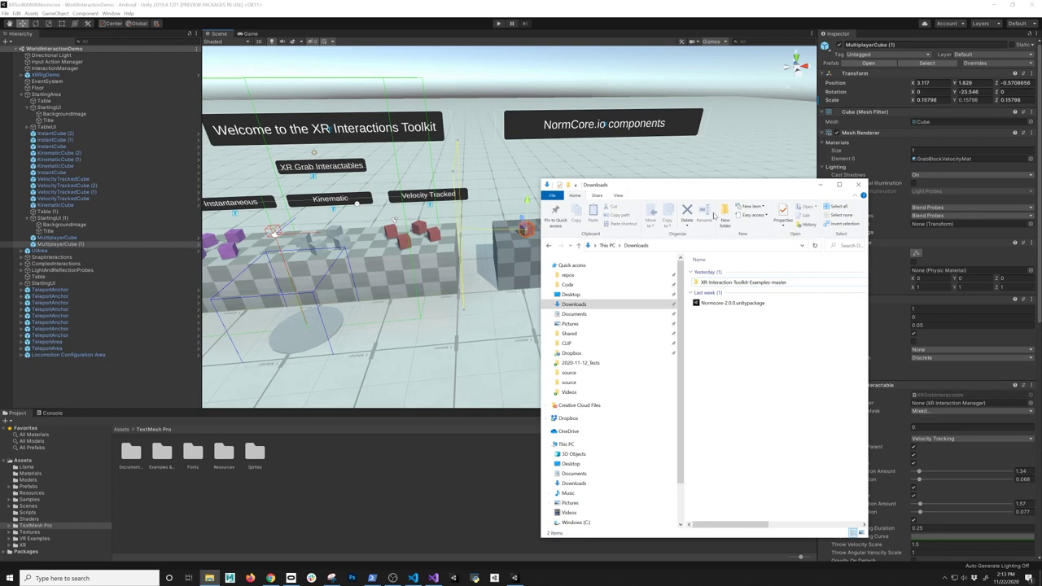
{"action": "double_click", "coordinate": [733, 303]}
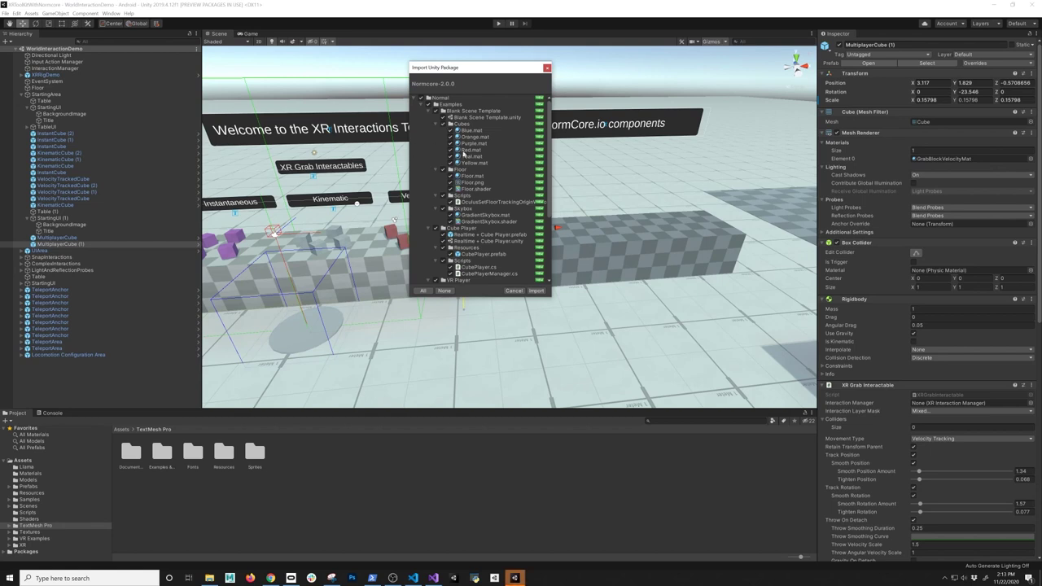
Import all Normcore package files, dismiss the registry notices, and run the Normcore migration.
{"action": "left_click", "coordinate": [536, 291]}
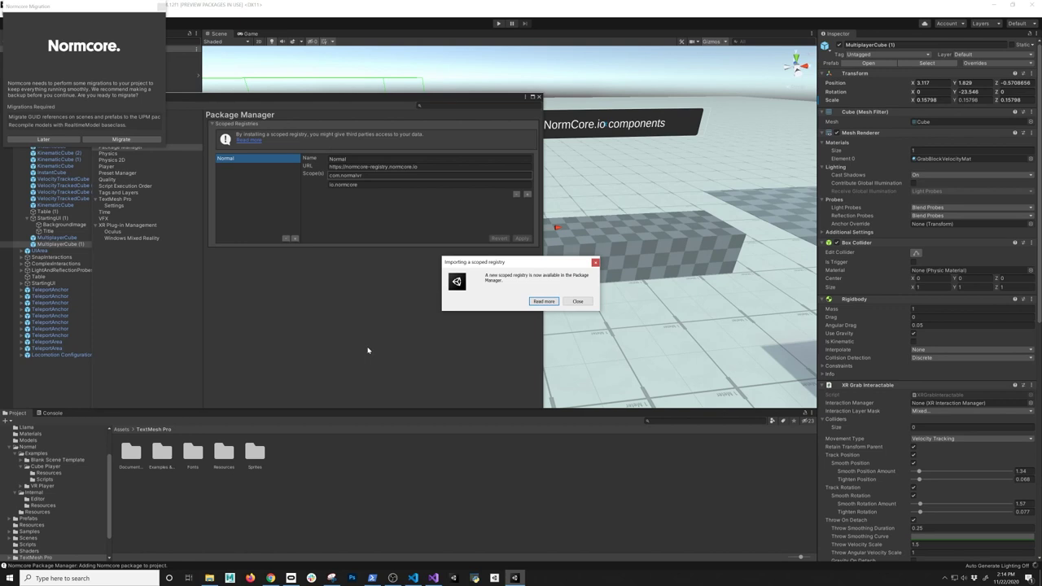
{"action": "left_click_drag", "start_coordinate": [490, 264], "coordinate": [342, 268]}
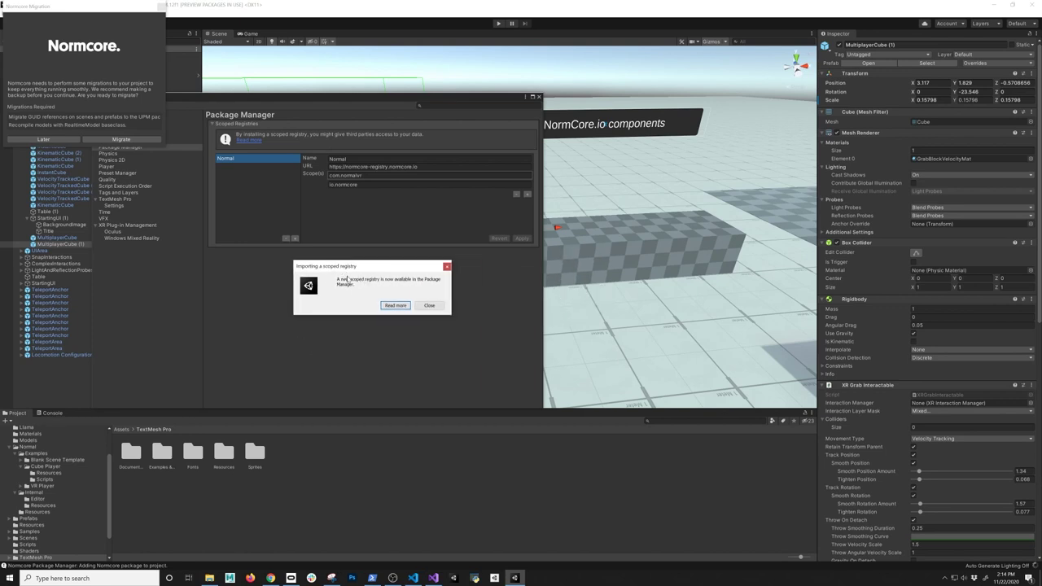
{"action": "left_click", "coordinate": [426, 307]}
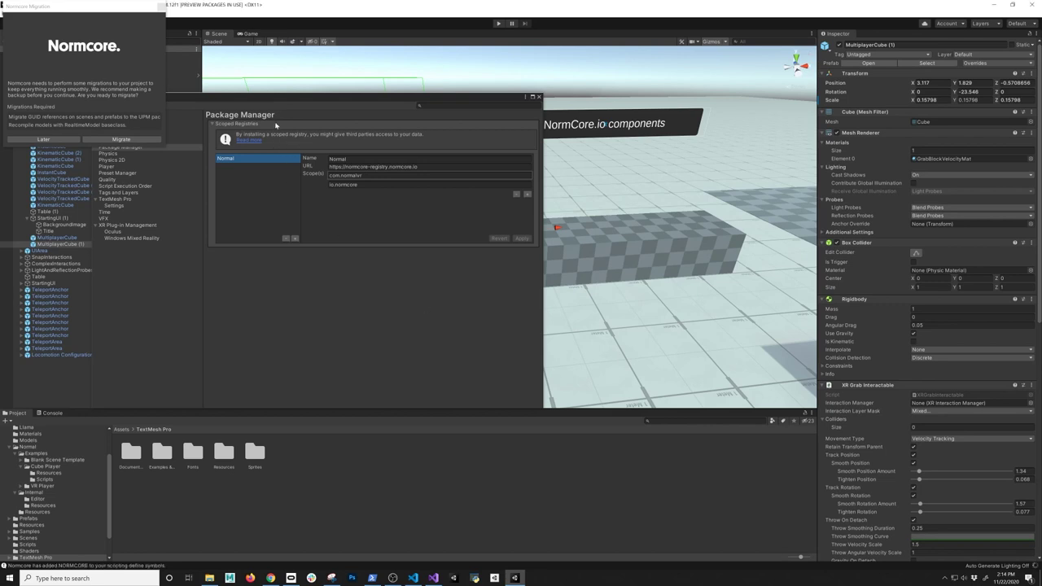
{"action": "left_click_drag", "start_coordinate": [249, 100], "coordinate": [367, 117]}
{"action": "left_click", "coordinate": [650, 114]}
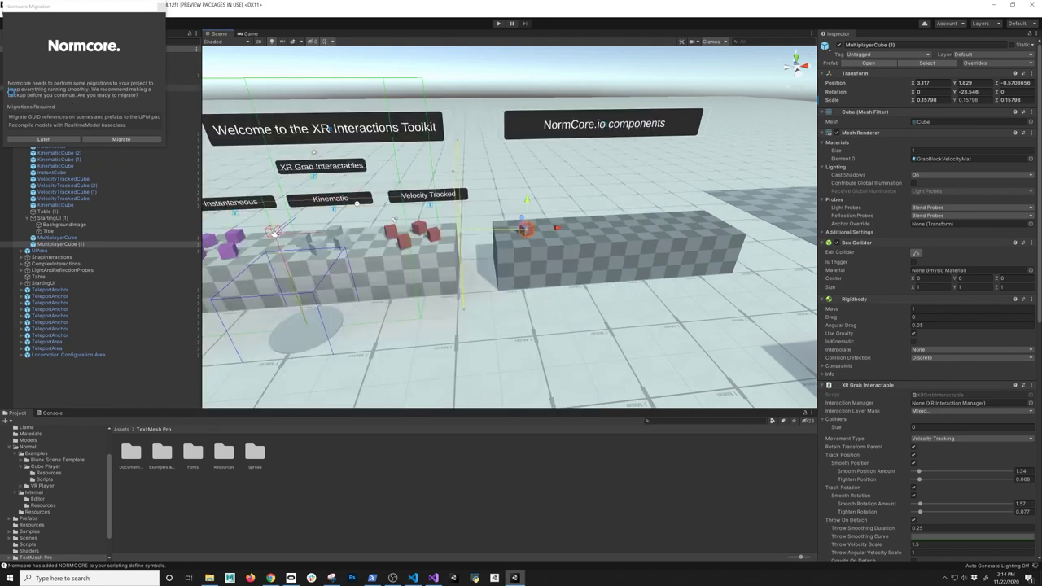
{"action": "left_click", "coordinate": [129, 140]}
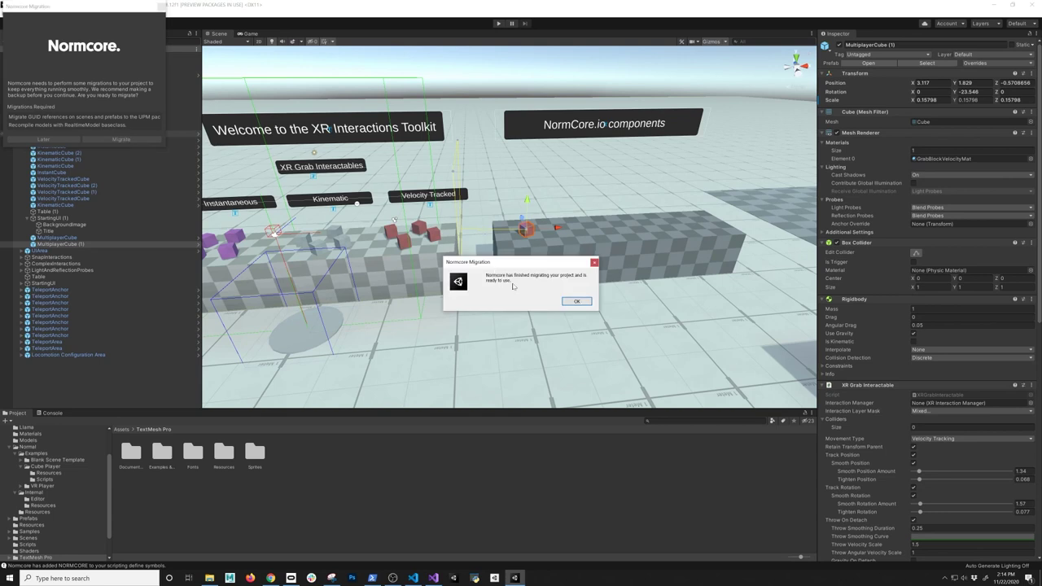
{"action": "left_click", "coordinate": [577, 302]}
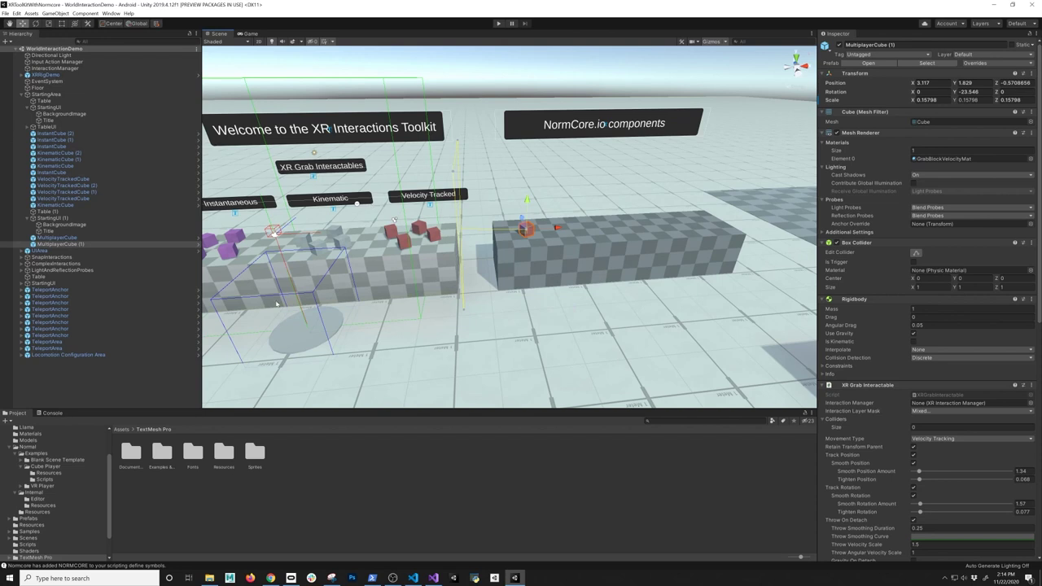
Create an empty GameObject in the Hierarchy named Normcore Realtime.
{"action": "left_click", "coordinate": [21, 94]}
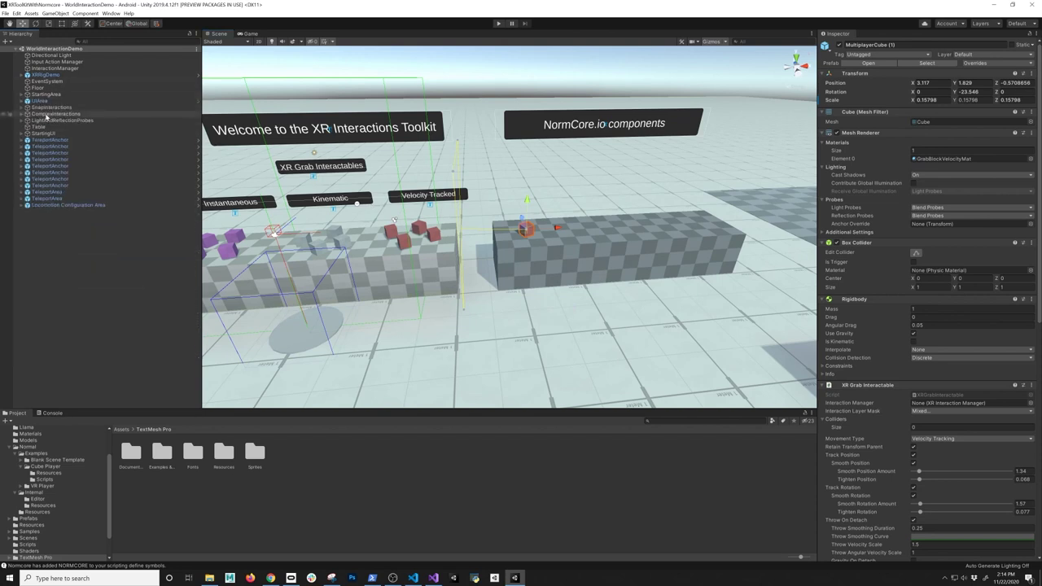
{"action": "right_click", "coordinate": [119, 230]}
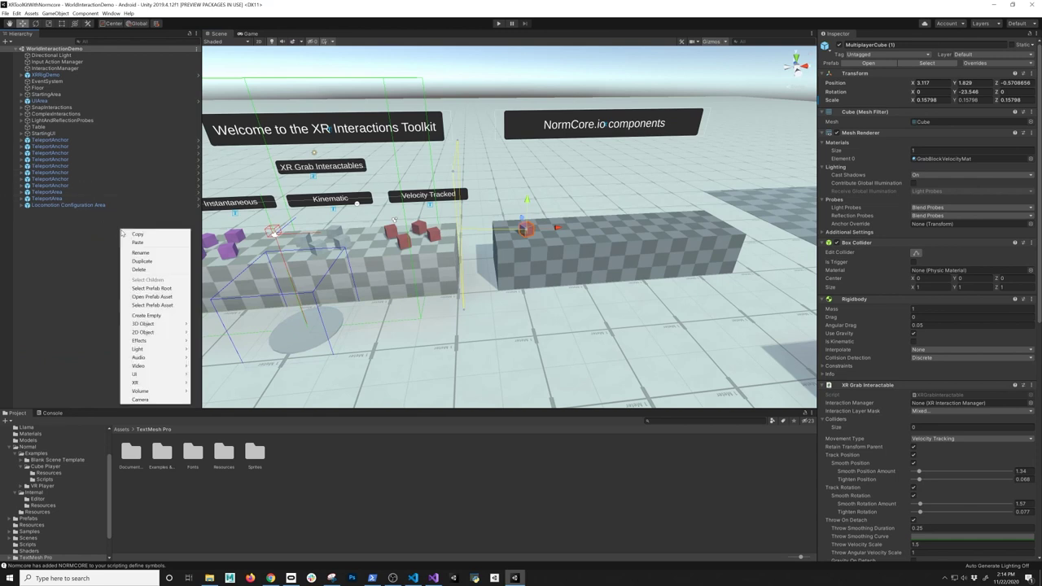
{"action": "left_click", "coordinate": [147, 315]}
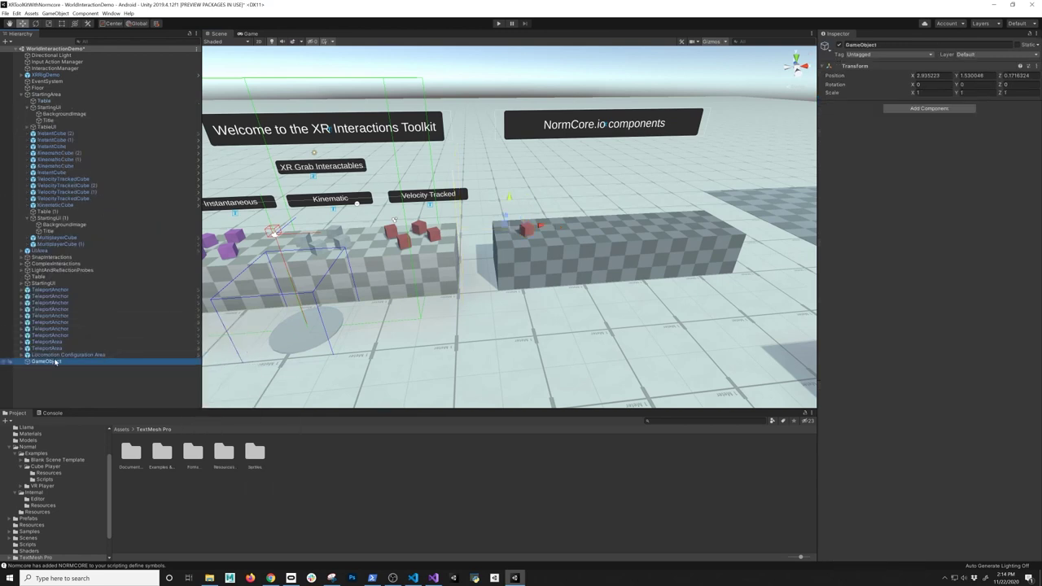
{"action": "type", "text": "Not"}
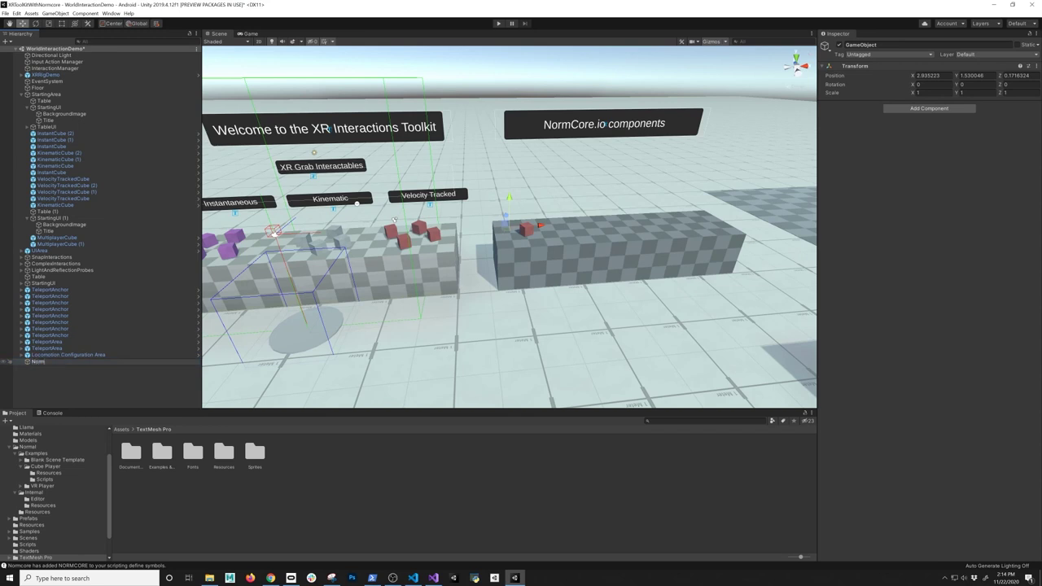
{"action": "type", "text": "mcore Realtime"}
{"action": "key", "text": "Return"}
{"action": "left_click", "coordinate": [21, 95]}
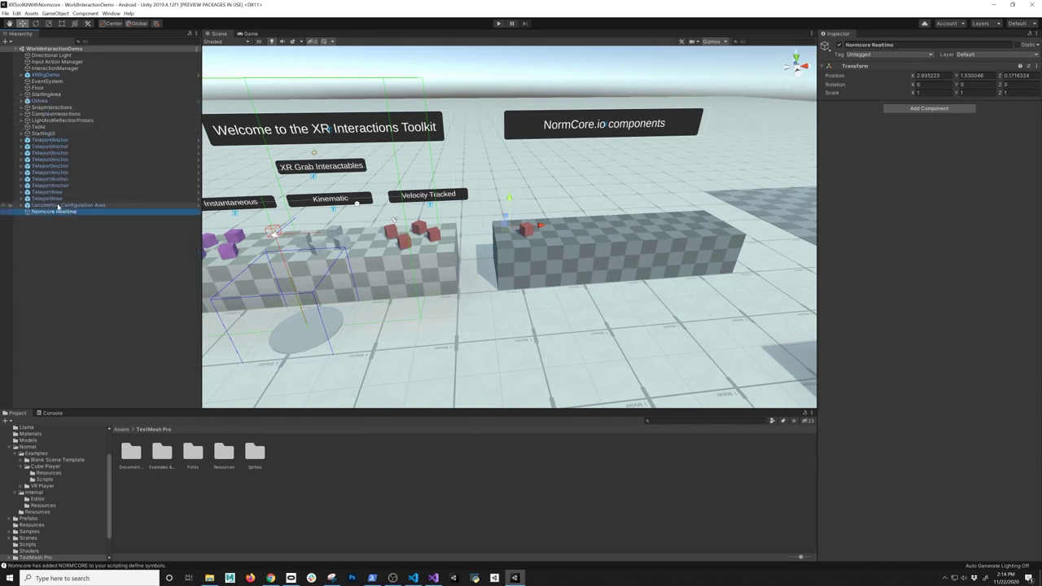
{"action": "left_click", "coordinate": [968, 110]}
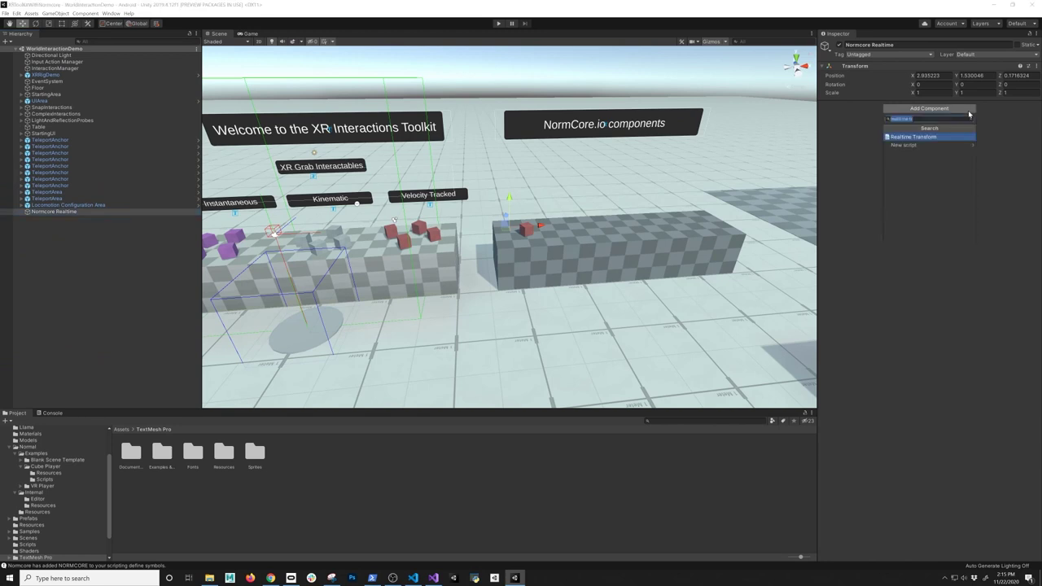
Add a Realtime component with the pasted app key and Test Room, then select MultiplayerCube.
{"action": "left_click", "coordinate": [969, 114]}
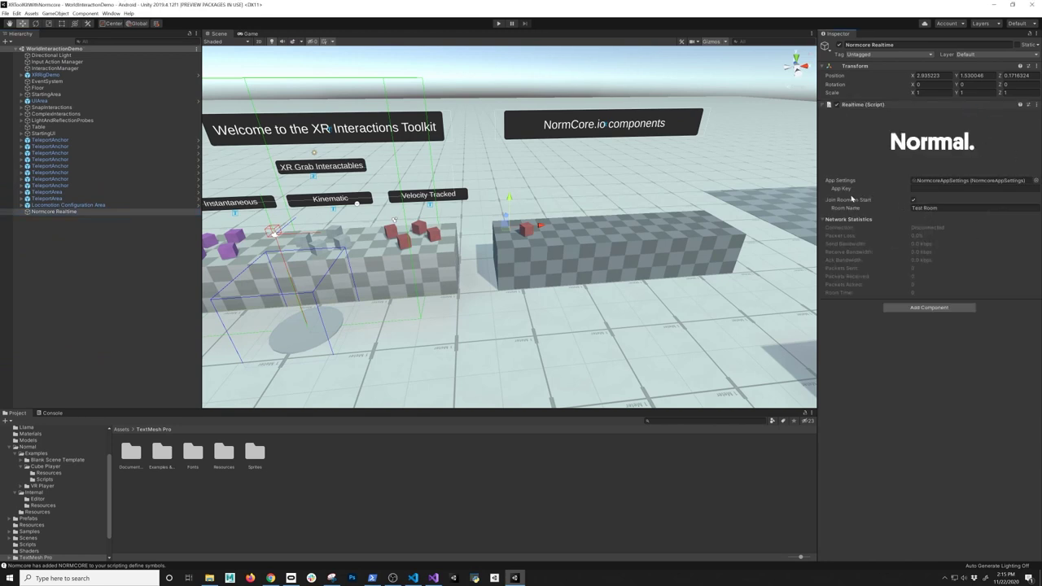
{"action": "left_click", "coordinate": [948, 188]}
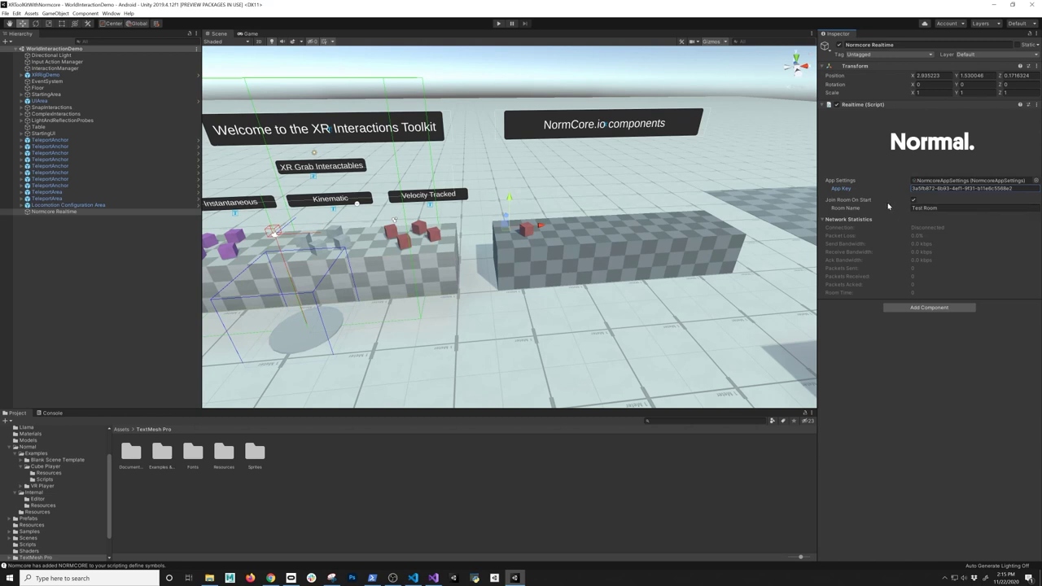
{"action": "left_click", "coordinate": [929, 208]}
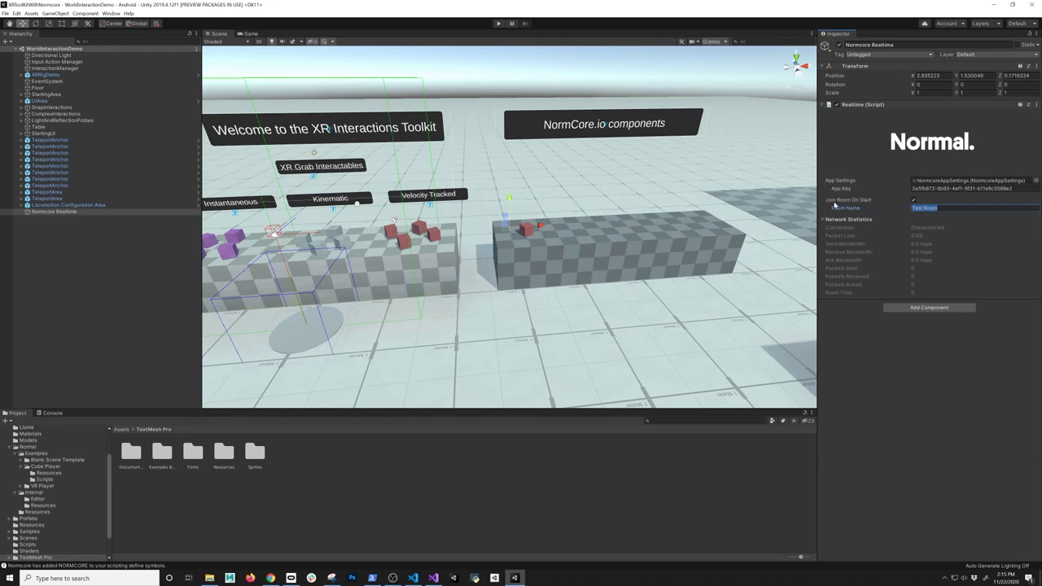
{"action": "mouse_move", "coordinate": [835, 205]}
{"action": "scroll", "coordinate": [570, 254], "scroll_direction": "up", "scroll_amount": 5}
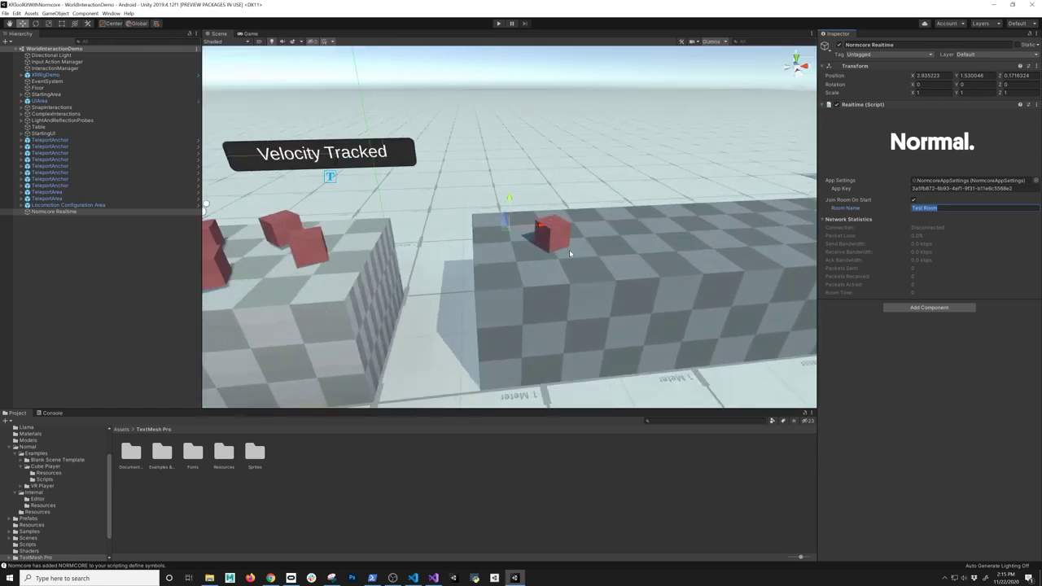
{"action": "left_click", "coordinate": [564, 243]}
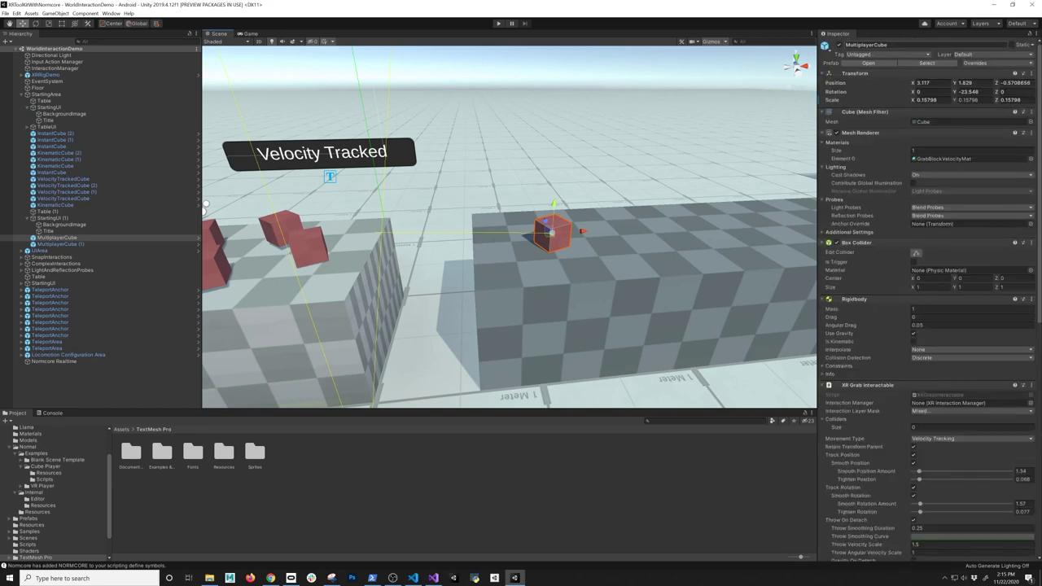
Collapse MultiplayerCube's components and add Realtime Transform (with Realtime View) via a 'realtime' search.
{"action": "left_click", "coordinate": [860, 132]}
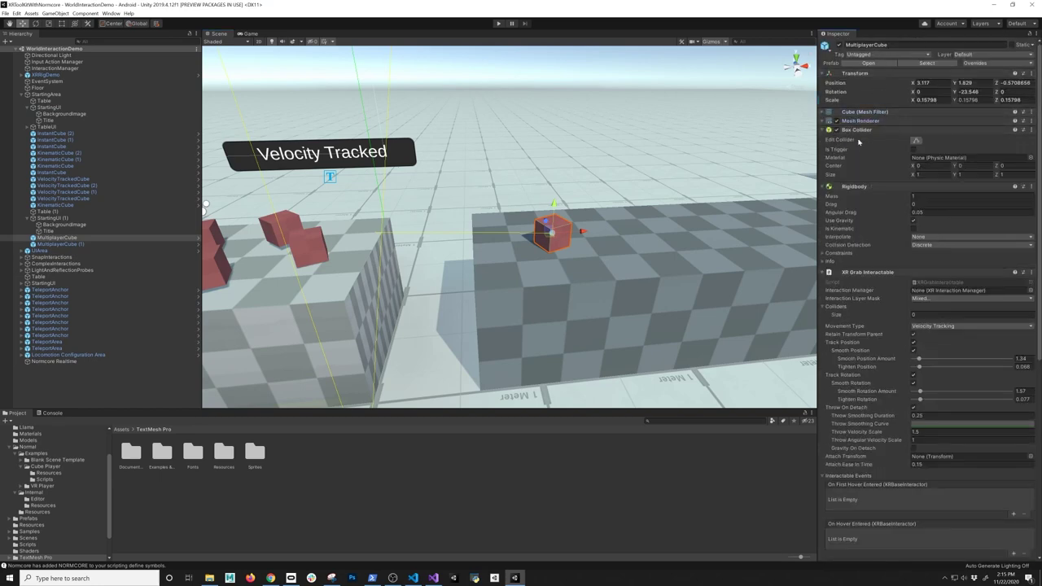
{"action": "left_click", "coordinate": [865, 131]}
{"action": "left_click", "coordinate": [866, 139]}
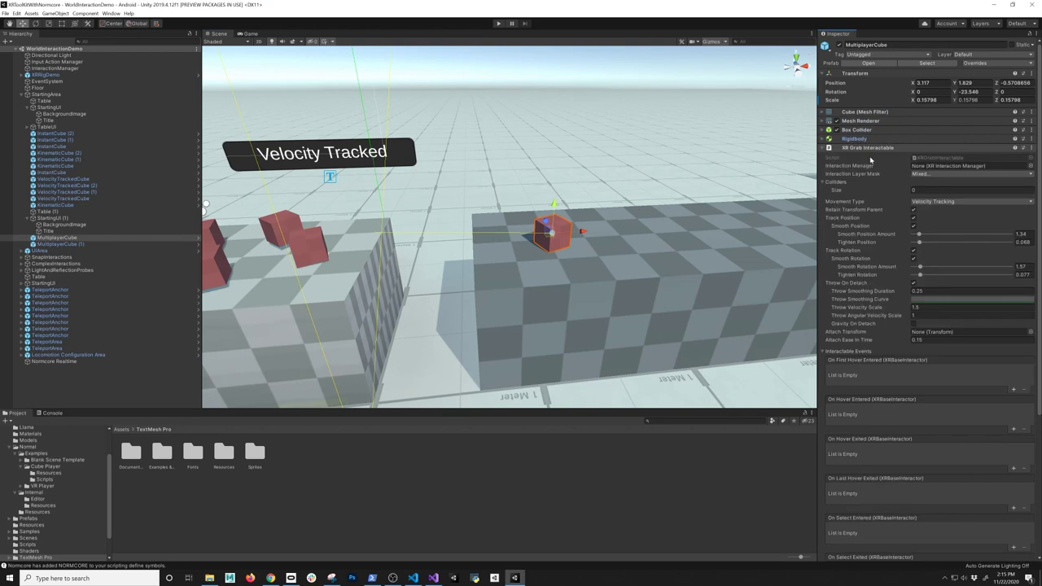
{"action": "left_click", "coordinate": [868, 148]}
{"action": "left_click", "coordinate": [911, 186]}
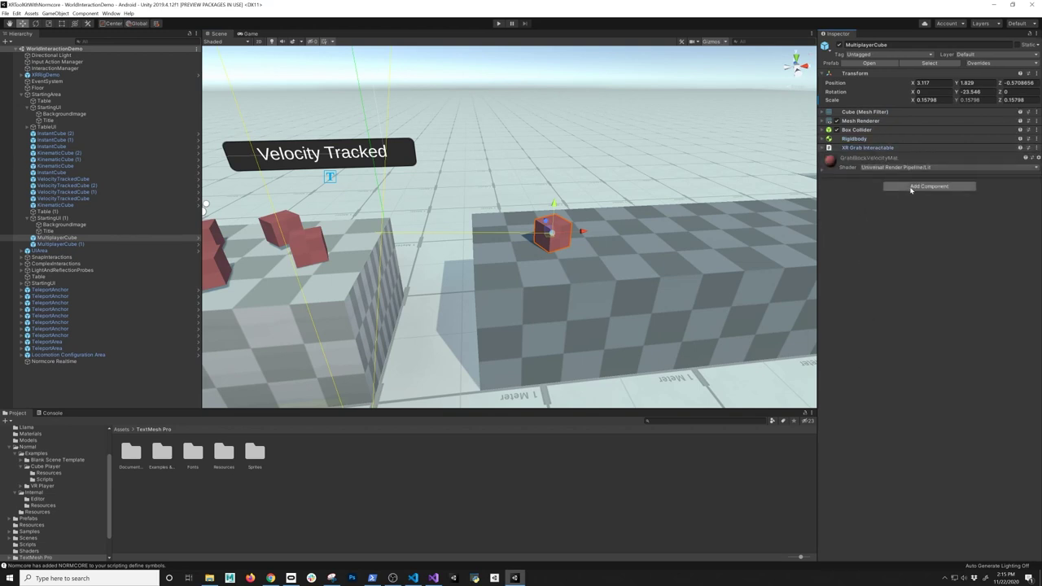
{"action": "type", "text": "realtime"}
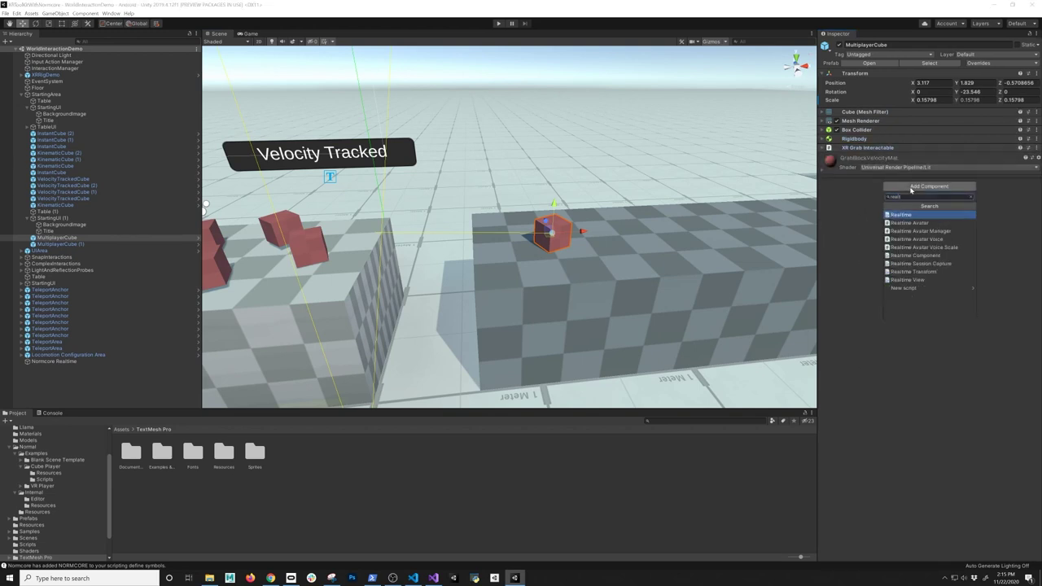
{"action": "key", "text": "Down"}
{"action": "key", "text": "Down"}
{"action": "key", "text": "Down"}
{"action": "key", "text": "Down"}
{"action": "key", "text": "Down"}
{"action": "key", "text": "Down"}
{"action": "key", "text": "Down"}
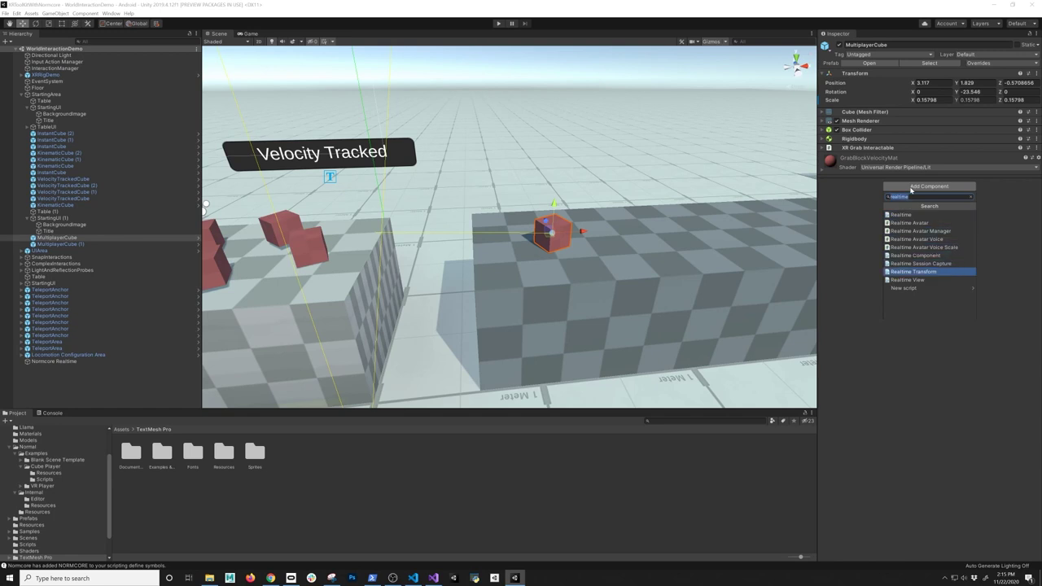
{"action": "key", "text": "Return"}
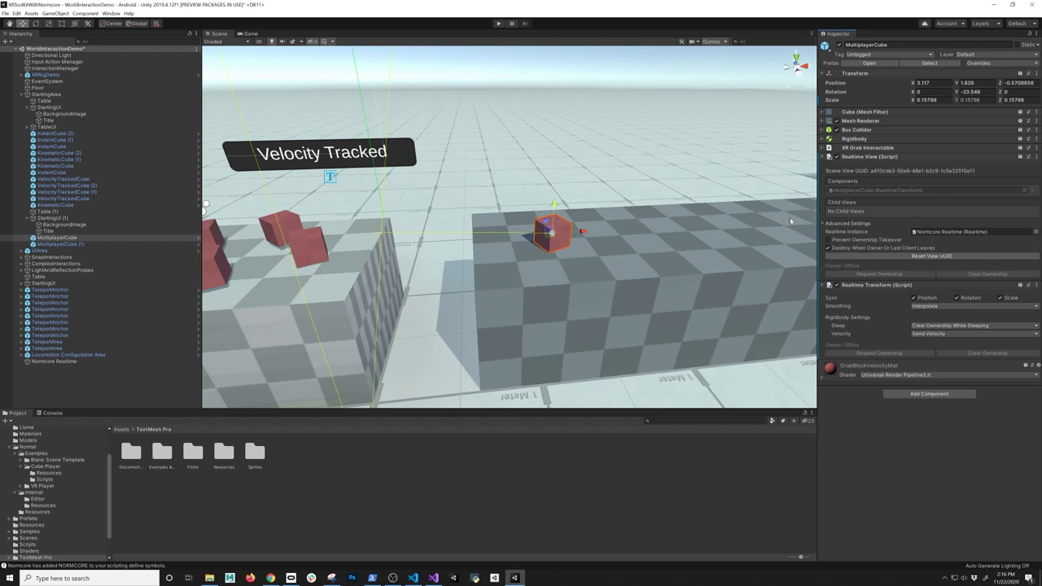
Enable Prevent Ownership Takeover on the cube's Realtime View and save the scene with Ctrl+S.
{"action": "mouse_move", "coordinate": [858, 241]}
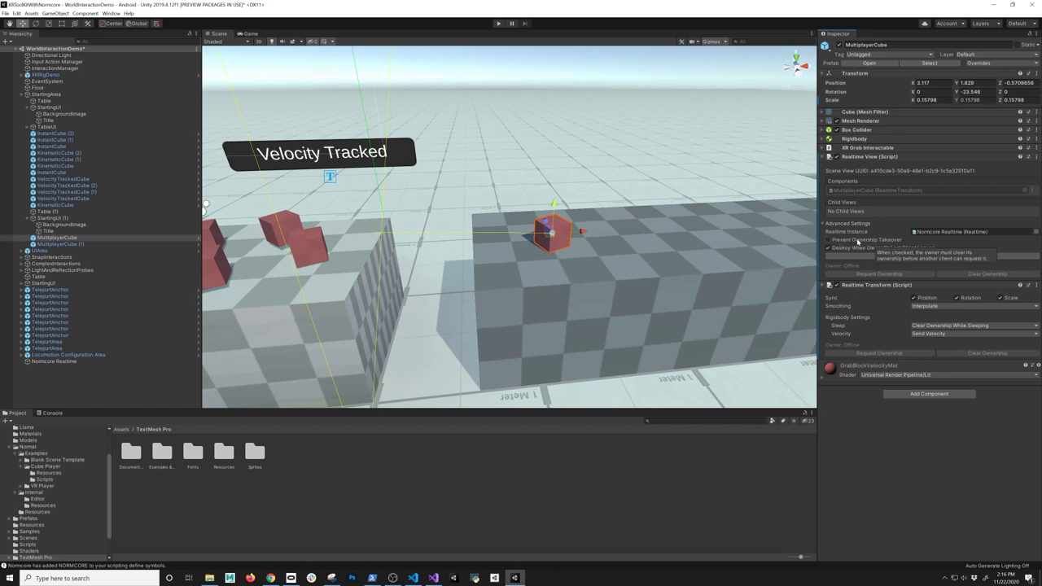
{"action": "left_click_drag", "start_coordinate": [537, 188], "coordinate": [626, 231], "text": "alt"}
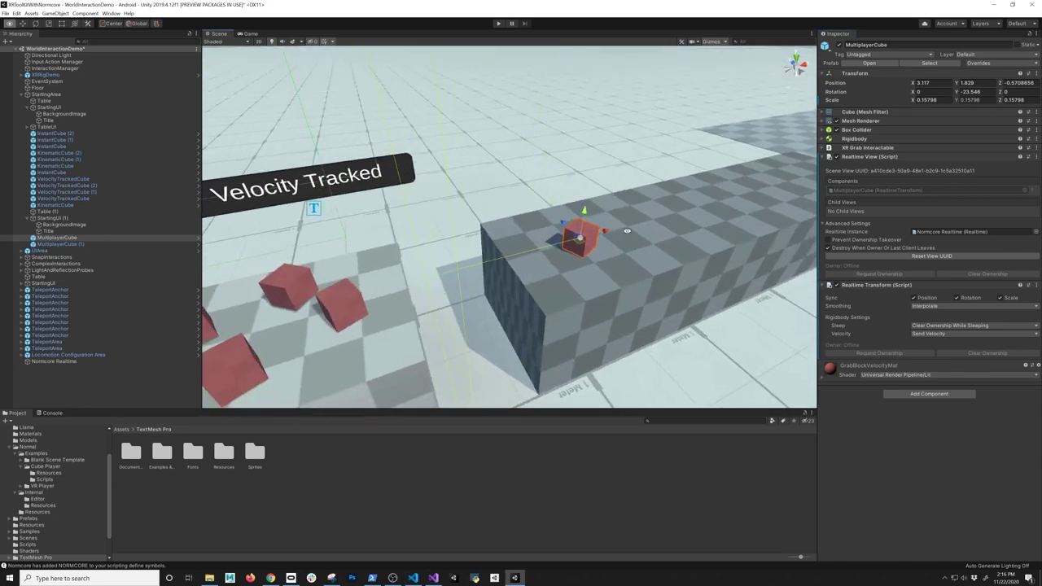
{"action": "scroll", "coordinate": [626, 231], "scroll_direction": "up", "scroll_amount": 3}
{"action": "scroll", "coordinate": [604, 254], "scroll_direction": "up", "scroll_amount": 4}
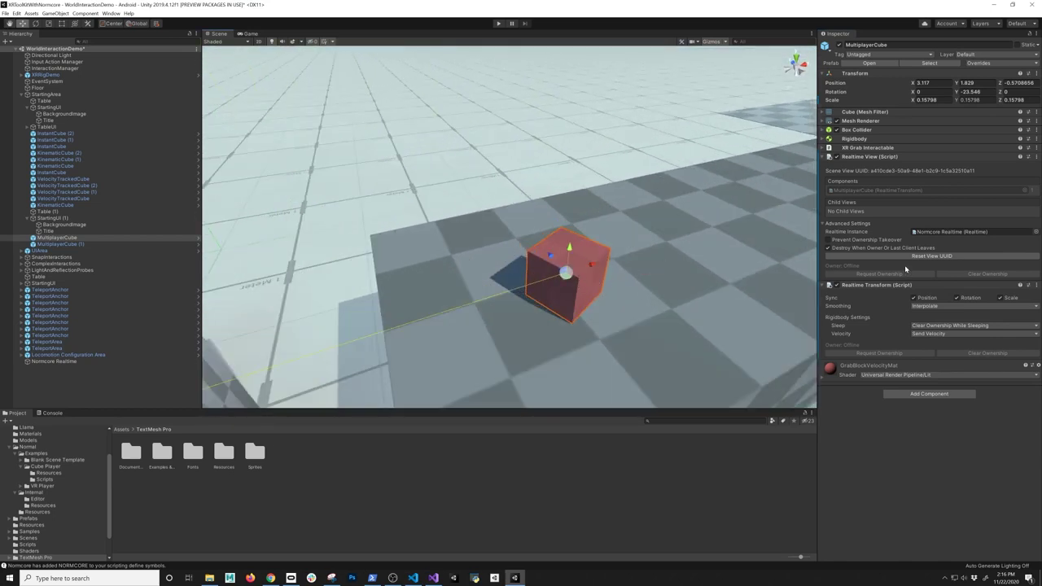
{"action": "left_click", "coordinate": [825, 241]}
{"action": "key", "text": "ctrl+s"}
Turn on Destroy When Owner Leaves in the cube's Realtime View.
{"action": "scroll", "coordinate": [589, 244], "scroll_direction": "down", "scroll_amount": 3}
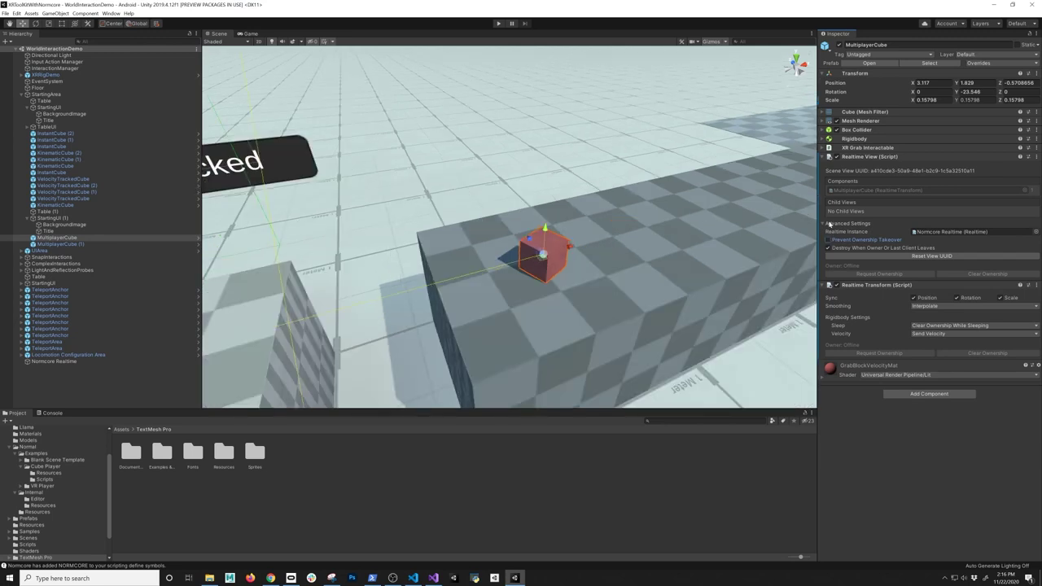
{"action": "left_click", "coordinate": [828, 247]}
{"action": "scroll", "coordinate": [629, 212], "scroll_direction": "down", "scroll_amount": 3}
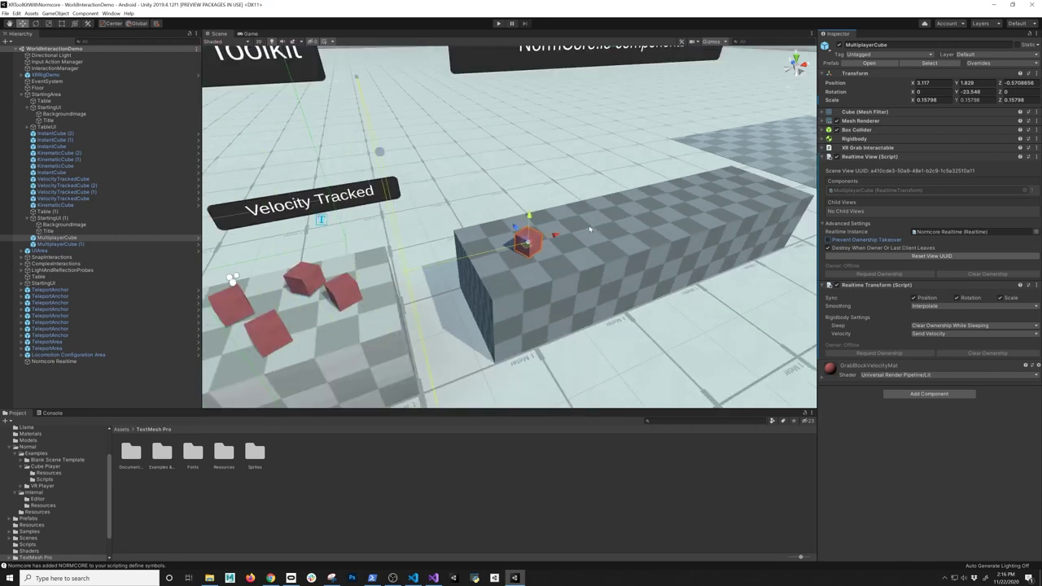